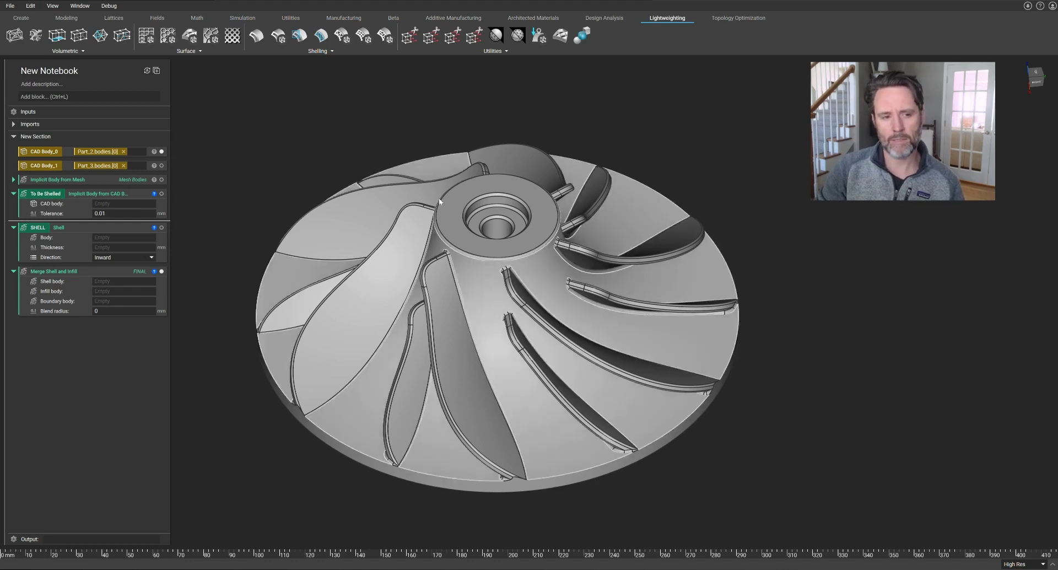
Route CAD Body_0 through To Be Shelled into SHELL and set a 2 mm thickness.
mouse_move(485, 269)
middle_mouse_down()
mouse_move(519, 258)
mouse_move(474, 262)
middle_mouse_up()
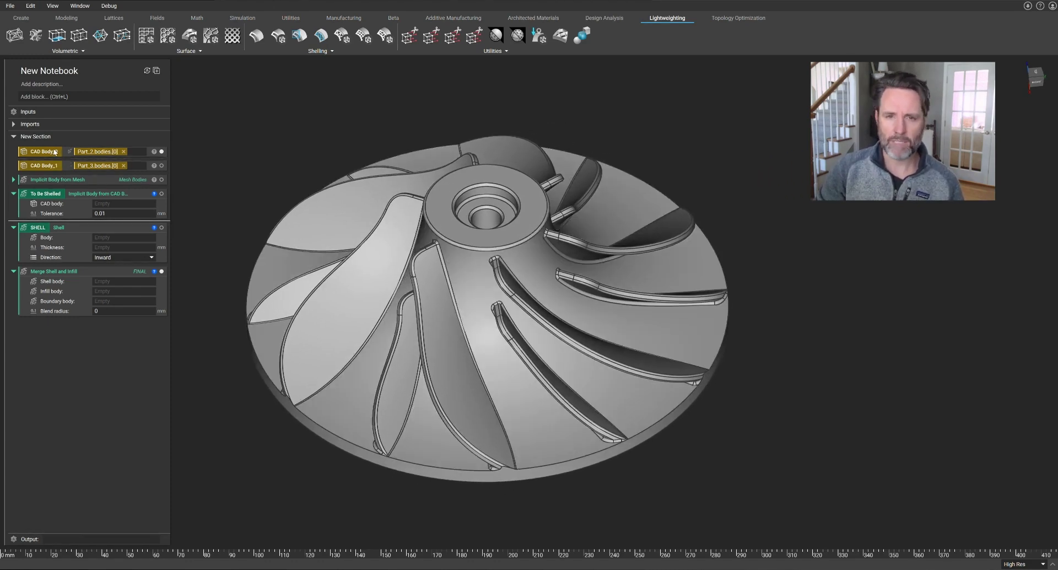
left_click_drag(50, 154, 119, 209)
left_click_drag(49, 197, 131, 235)
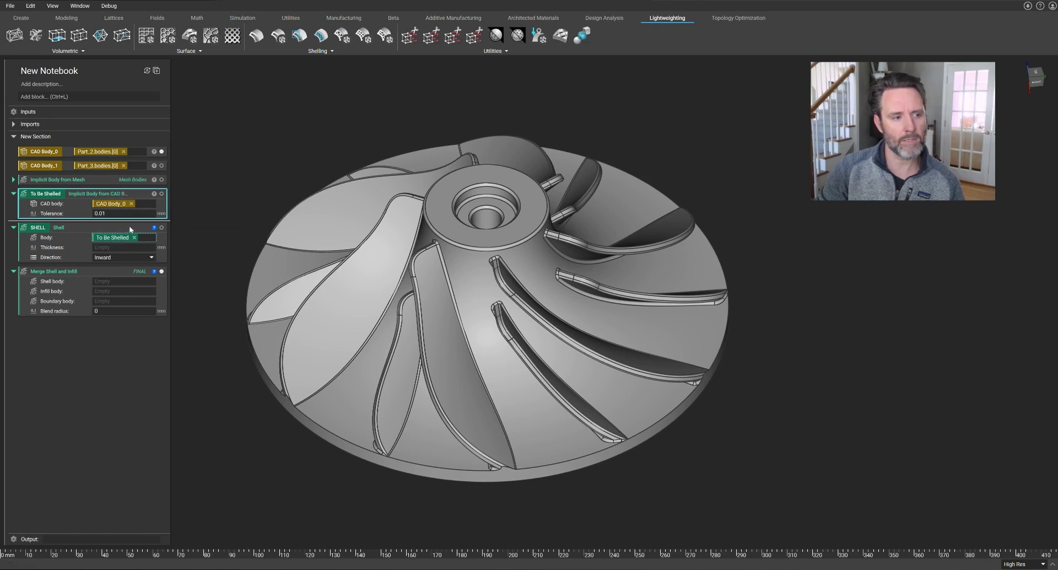
left_click(108, 247)
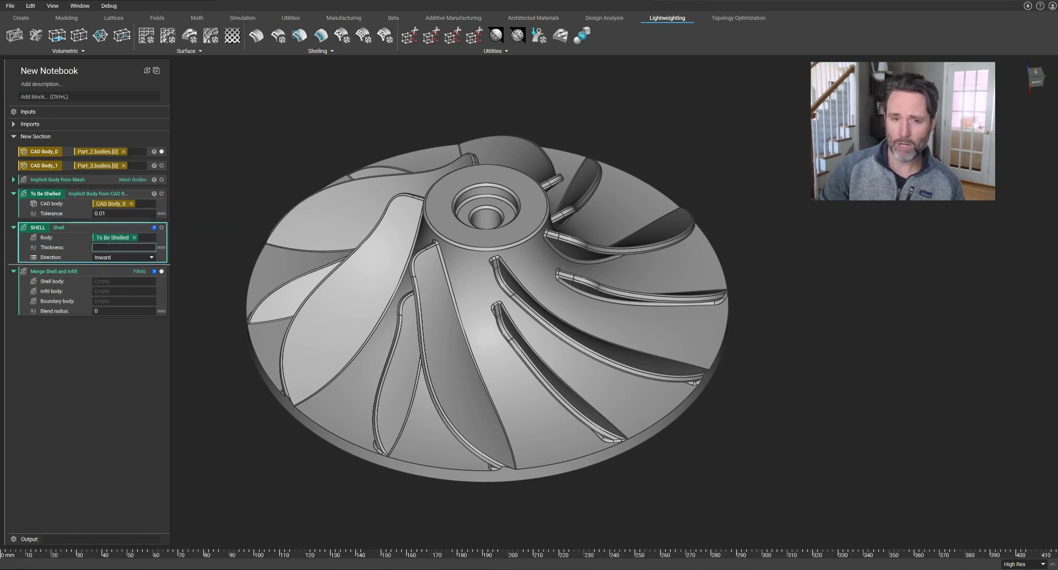
type("2")
key("Return")
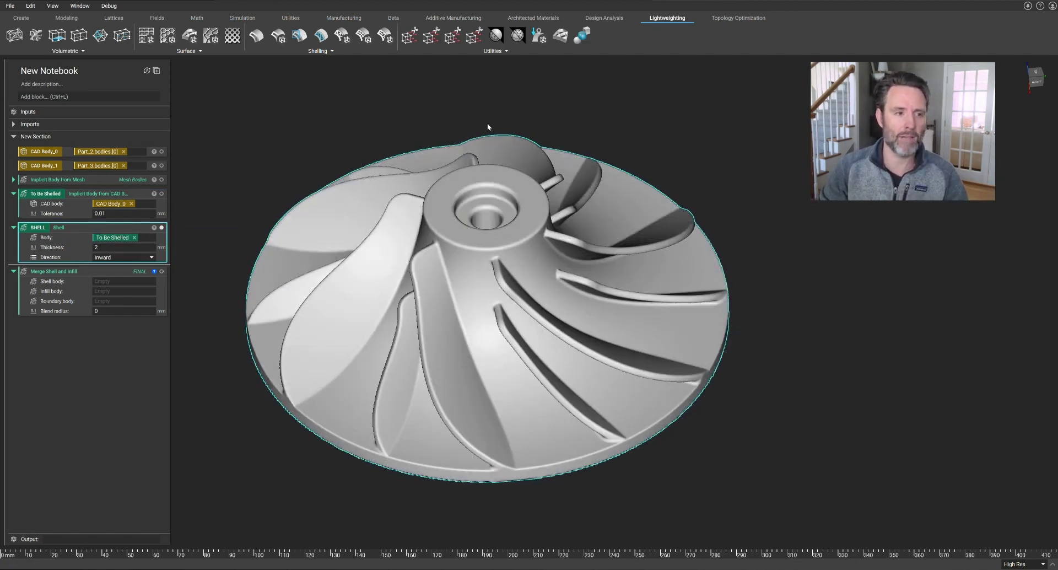
Section the impeller to see inside and scrub the shell thickness up to about 6.07 mm.
key("x")
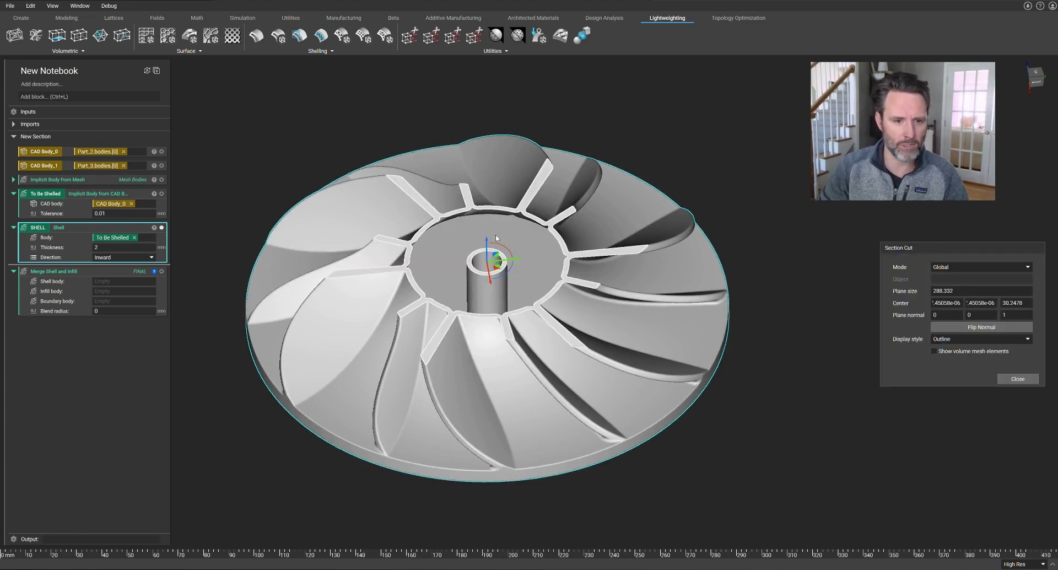
mouse_move(487, 241)
left_mouse_down()
mouse_move(492, 292)
mouse_move(498, 240)
left_mouse_up()
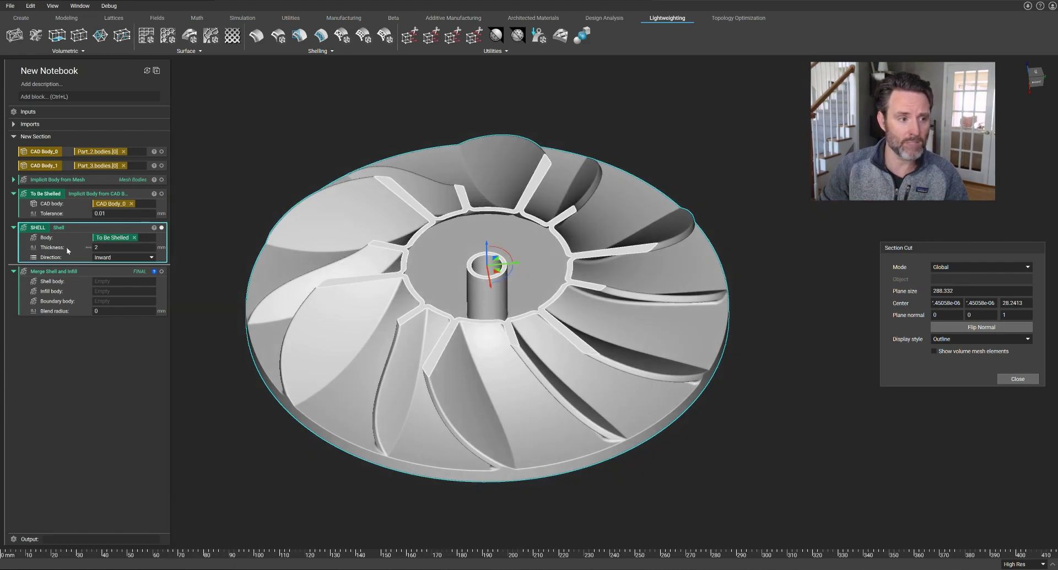
left_click_drag(88, 247, 104, 247)
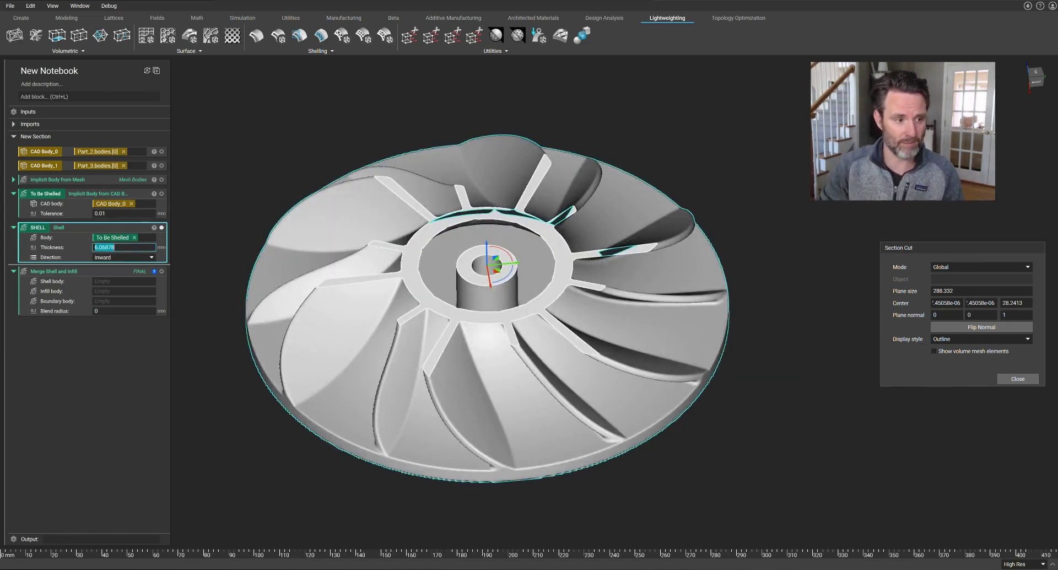
Try an Outward shell 10 mm thick and inspect the thicker walls.
left_click(122, 258)
left_click(118, 269)
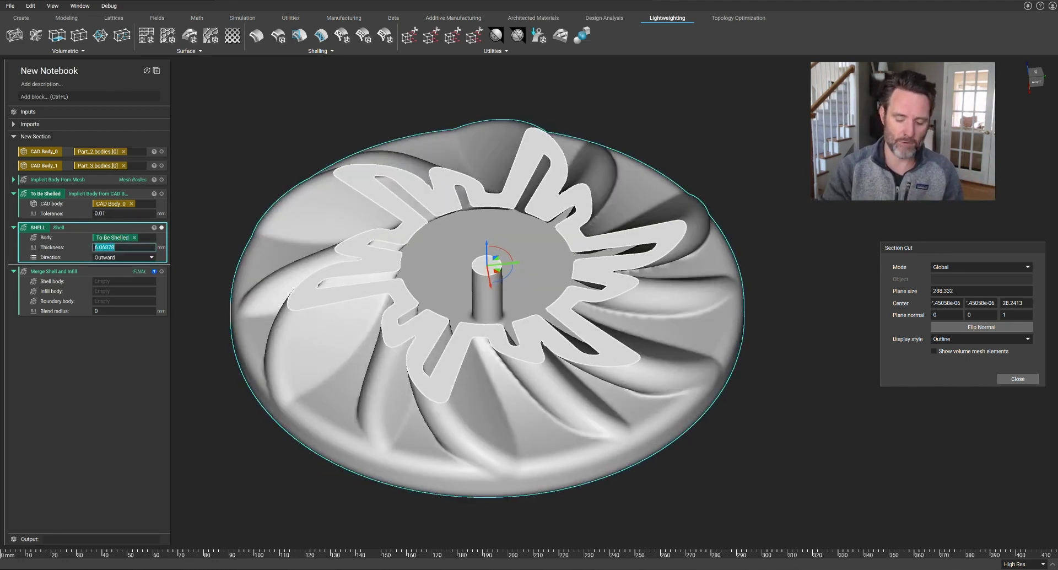
type("10")
key("Return")
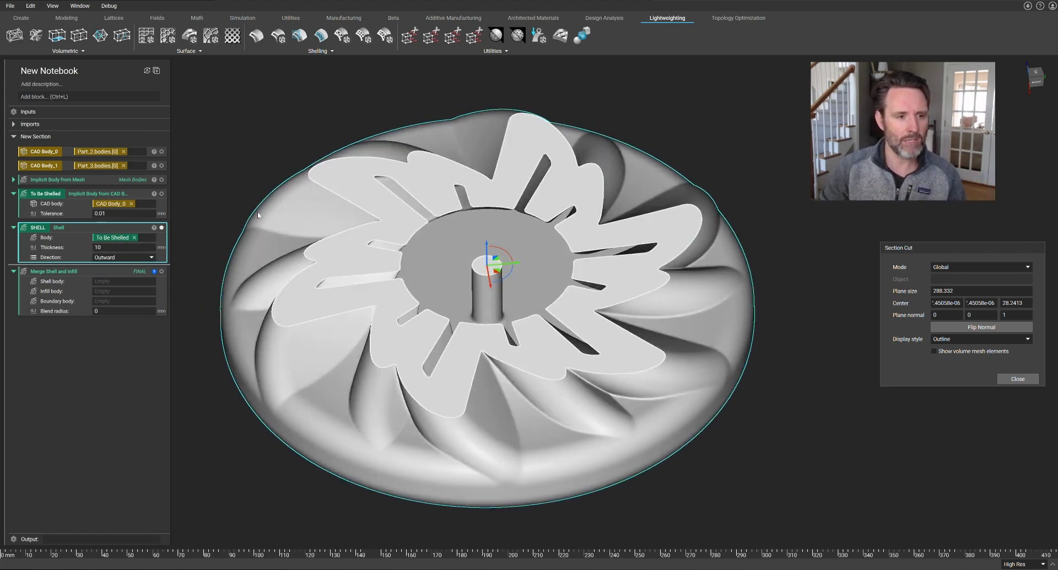
middle_click_drag(490, 270, 515, 269)
mouse_move(499, 268)
right_mouse_down()
mouse_move(491, 253)
mouse_move(484, 276)
right_mouse_up()
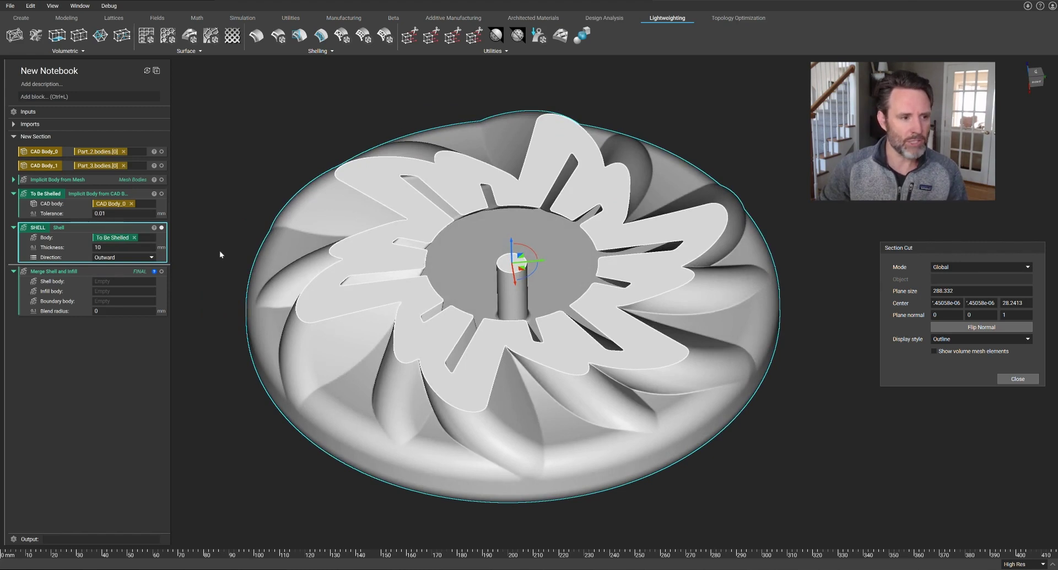
Return the shell to a 2 mm thickness with Inward direction.
left_click_drag(89, 248, 86, 249)
double_click(102, 248)
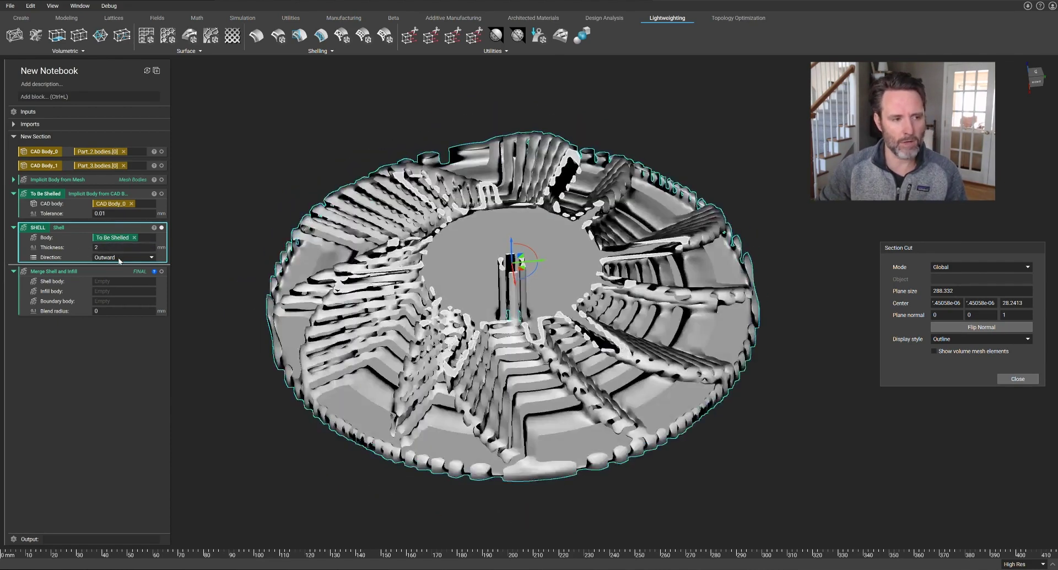
left_click(116, 256)
left_click(108, 249)
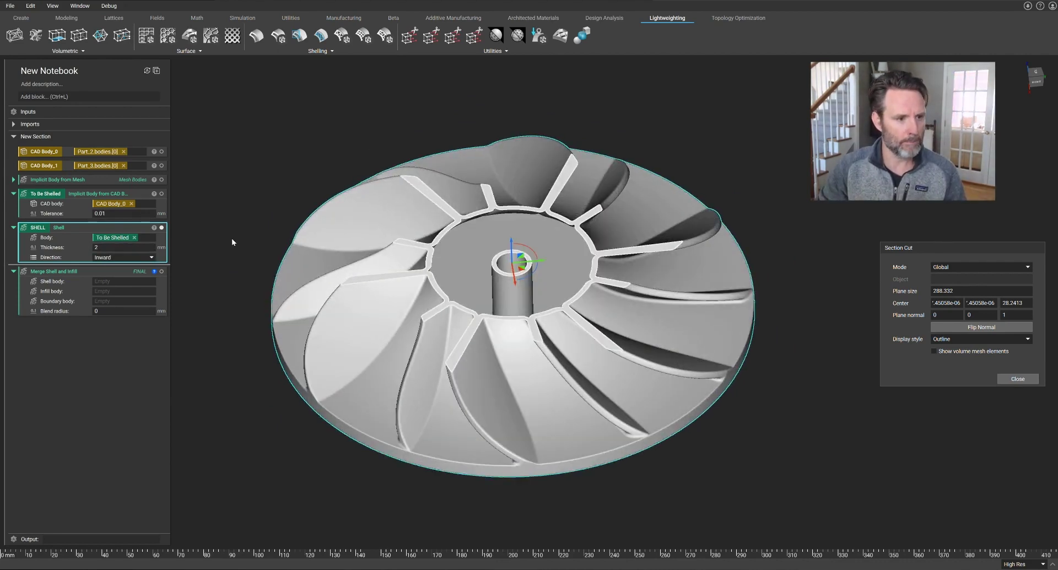
Add an Infill Volume Lattice on the To Be Shelled body using Body centered cubic cells.
left_click(79, 37)
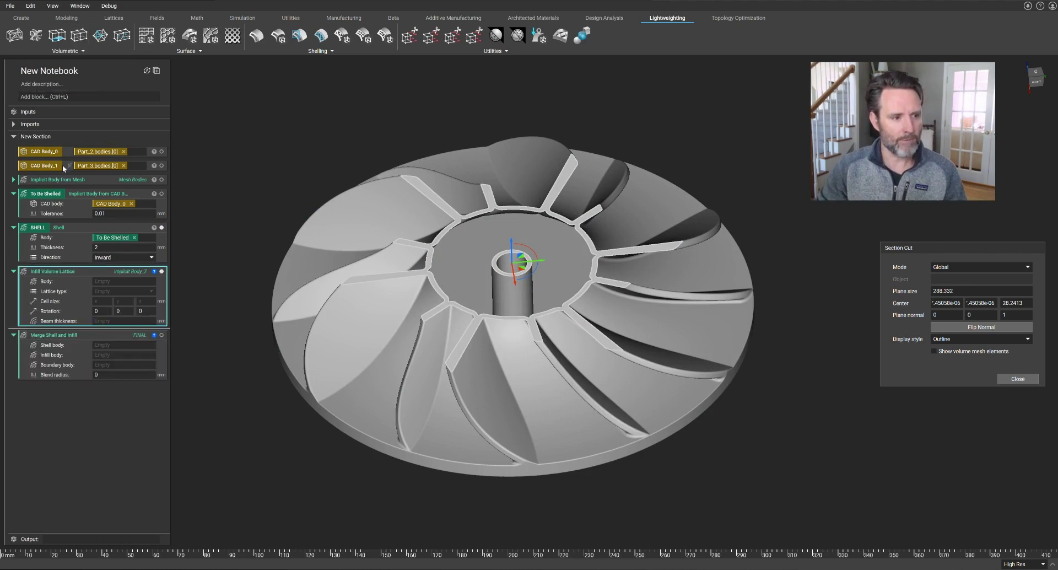
left_click_drag(46, 193, 127, 281)
left_click(116, 290)
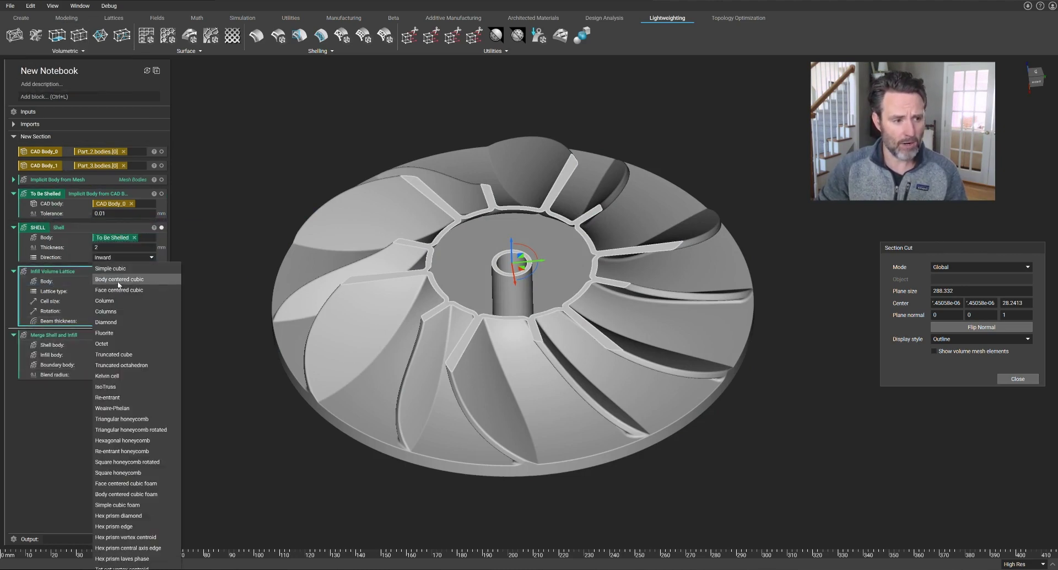
left_click(117, 279)
Set the lattice cell size to 5 × 5 × 5 mm and beam thickness to 1 mm.
left_click(102, 301)
type("5")
key("Tab")
type("5")
key("Tab")
type("5")
key("Tab")
key("Tab")
key("Tab")
key("Tab")
type("1")
key("Return")
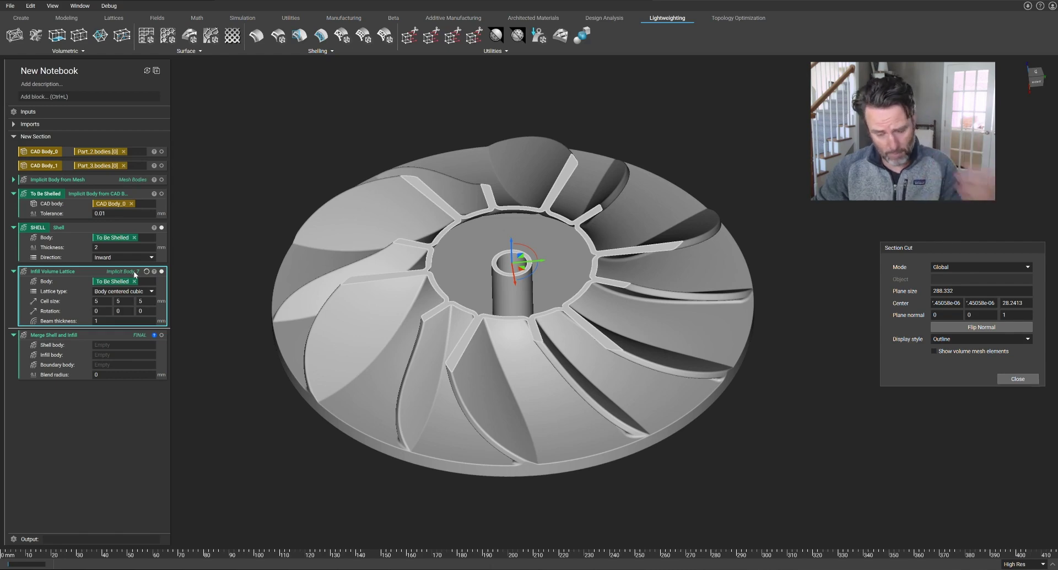
left_click(1010, 380)
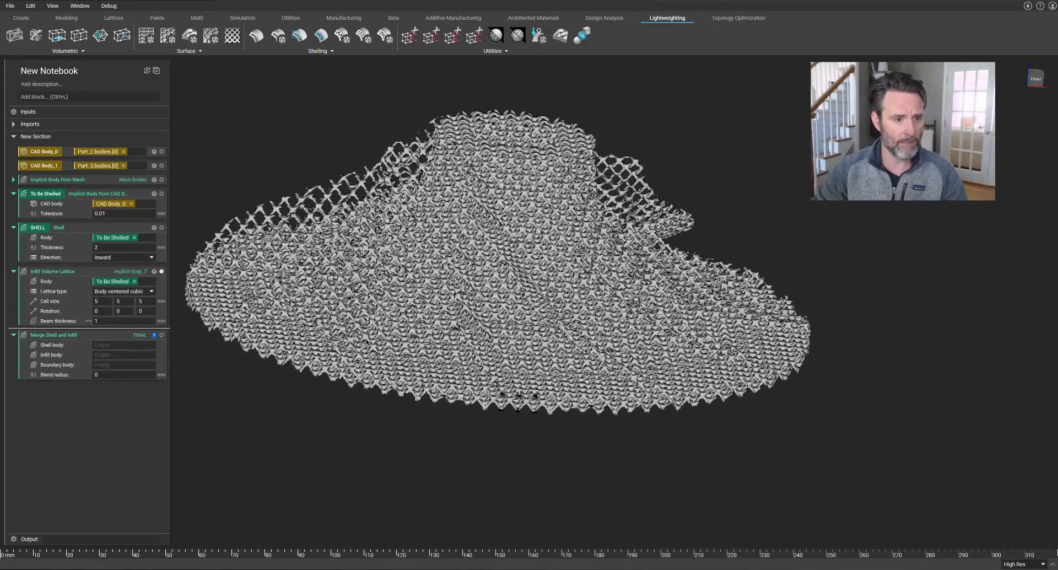
Change the infill lattice type to Face centered cubic and view the denser lattice.
left_click(114, 291)
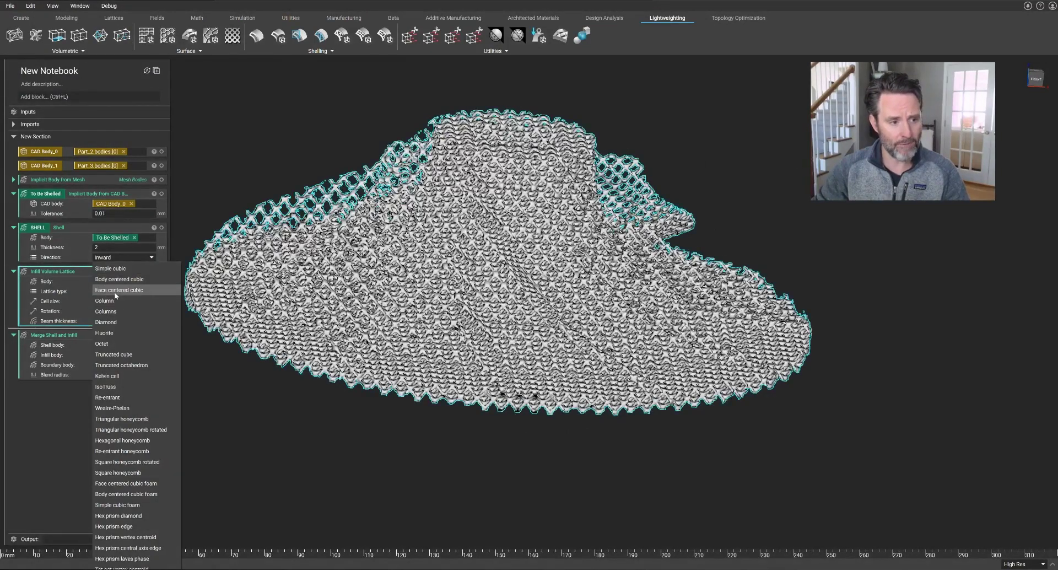
left_click(114, 292)
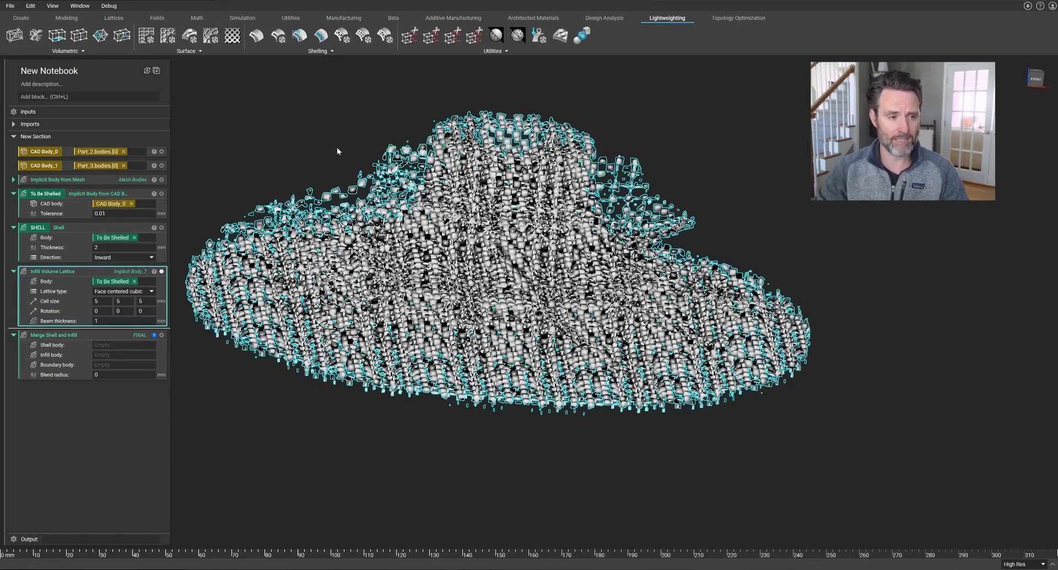
left_click(222, 142)
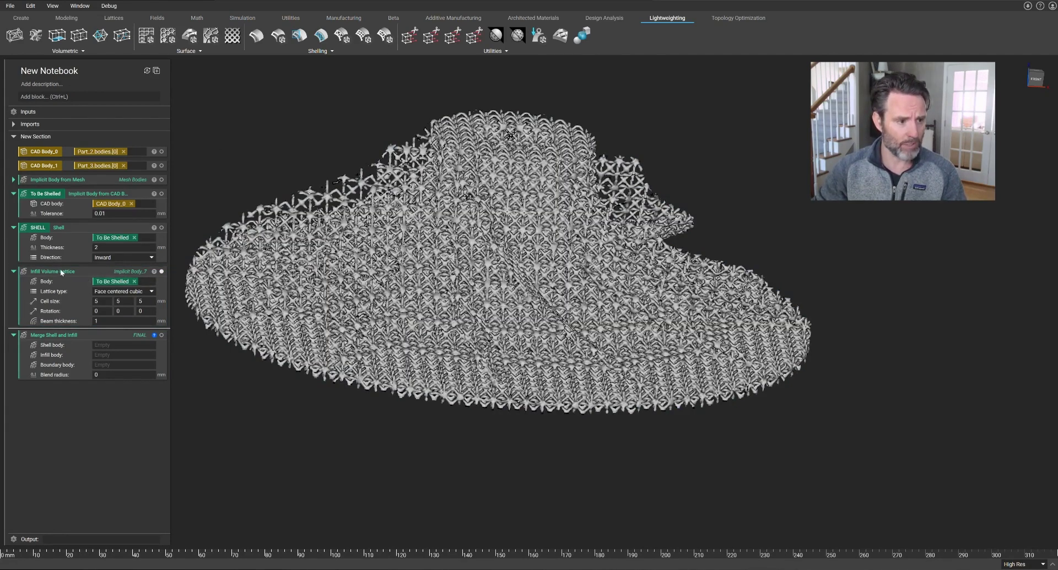
Feed SHELL, Infill Volume Lattice and To Be Shelled into Merge Shell and Infill's shell, infill and boundary inputs.
left_click_drag(42, 230, 111, 348)
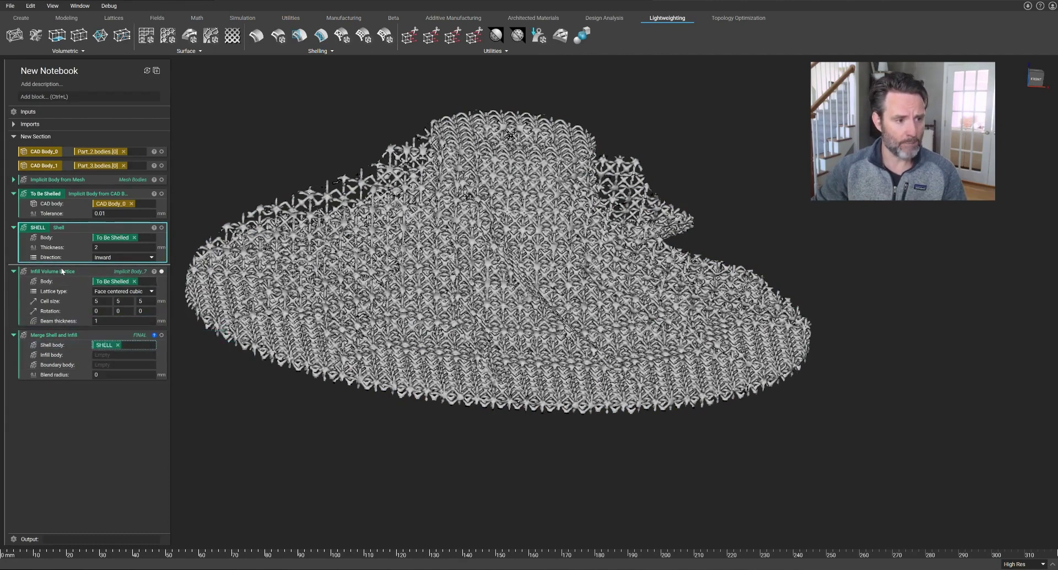
left_click_drag(62, 271, 127, 355)
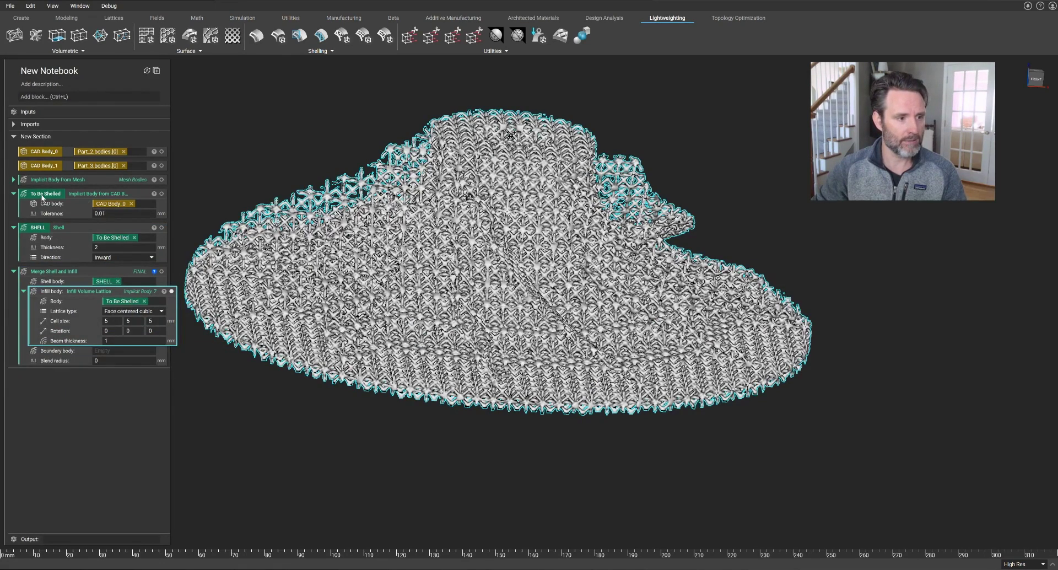
left_click_drag(42, 197, 135, 349)
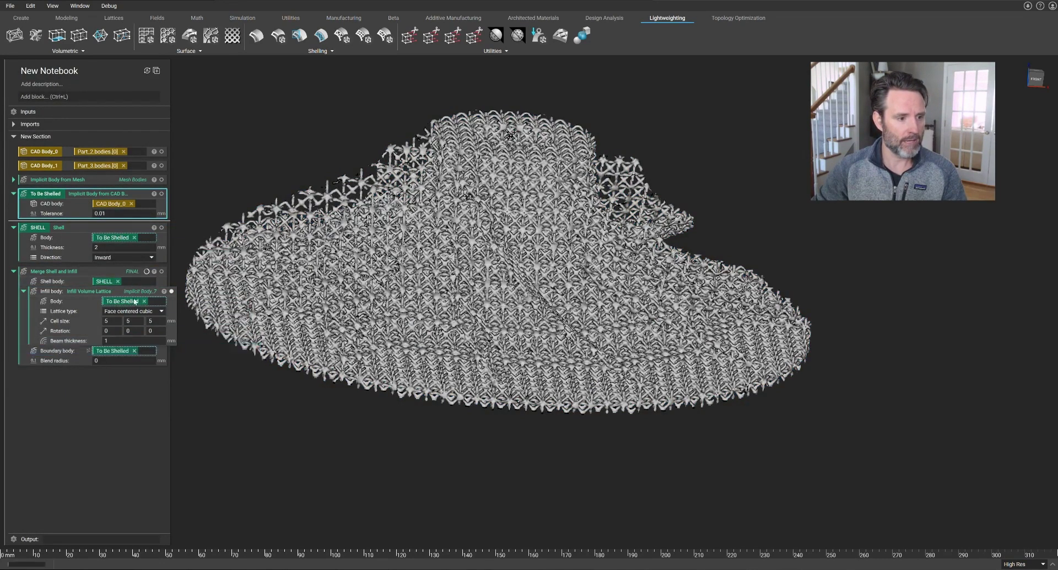
left_click(135, 274)
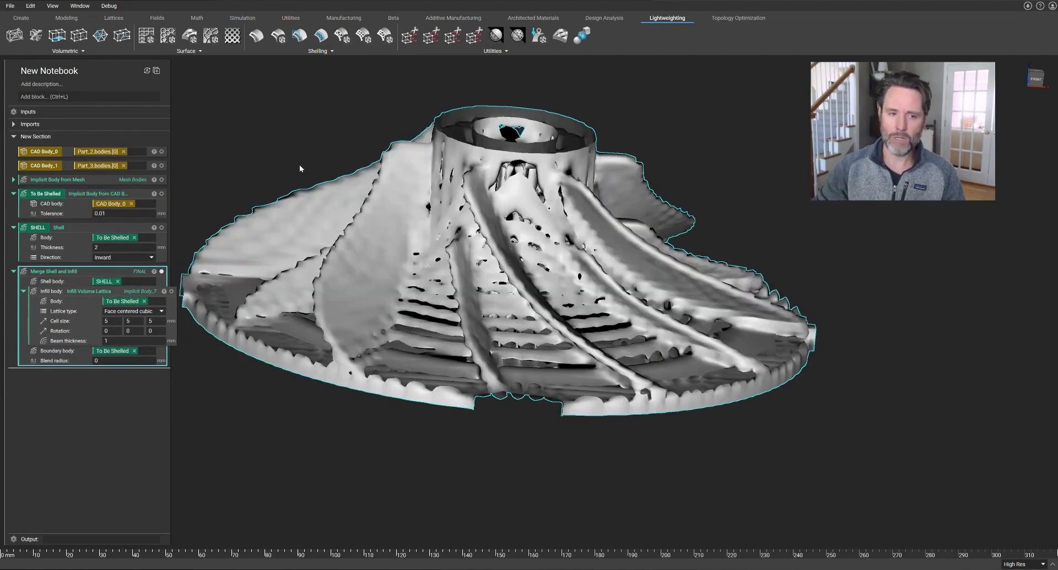
Section the merged impeller at Center Z 15.8, keeping the Face centered cubic lattice type.
left_click(314, 151)
key("x")
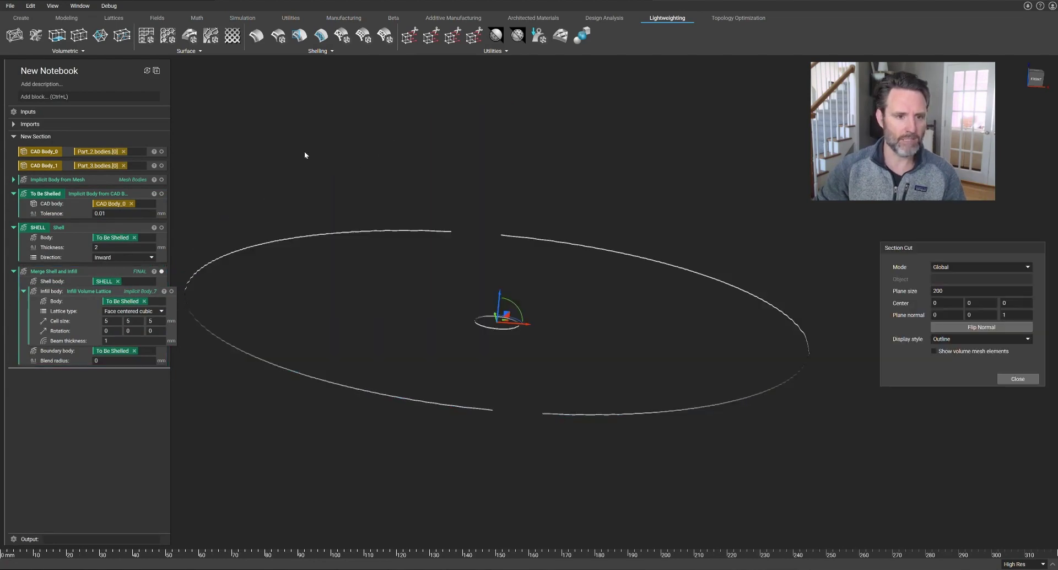
left_click_drag(500, 295, 512, 138)
scroll(511, 161, "up", 2)
scroll(511, 162, "up", 3)
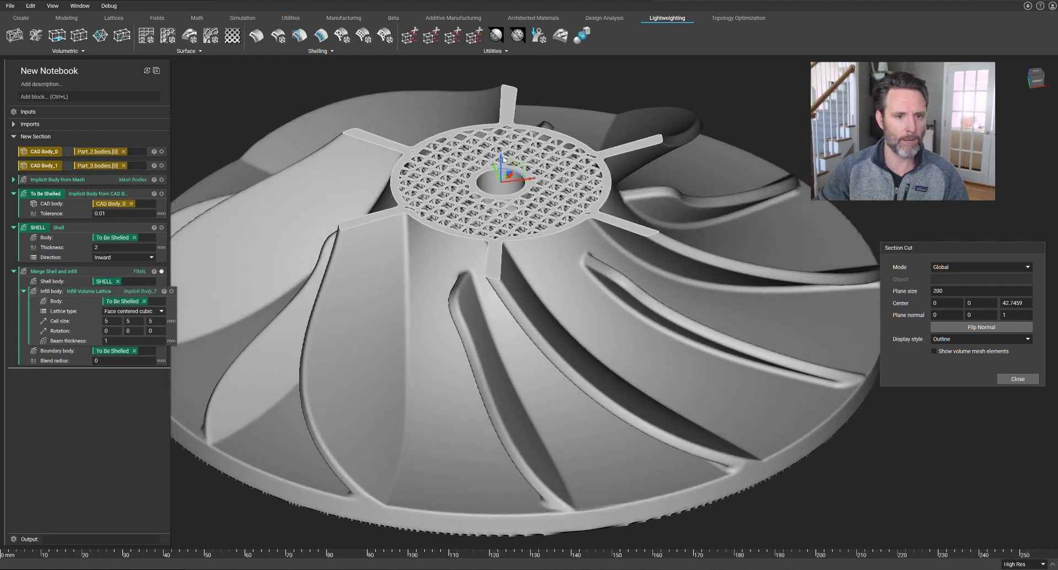
left_click_drag(501, 158, 501, 251)
left_click(161, 311)
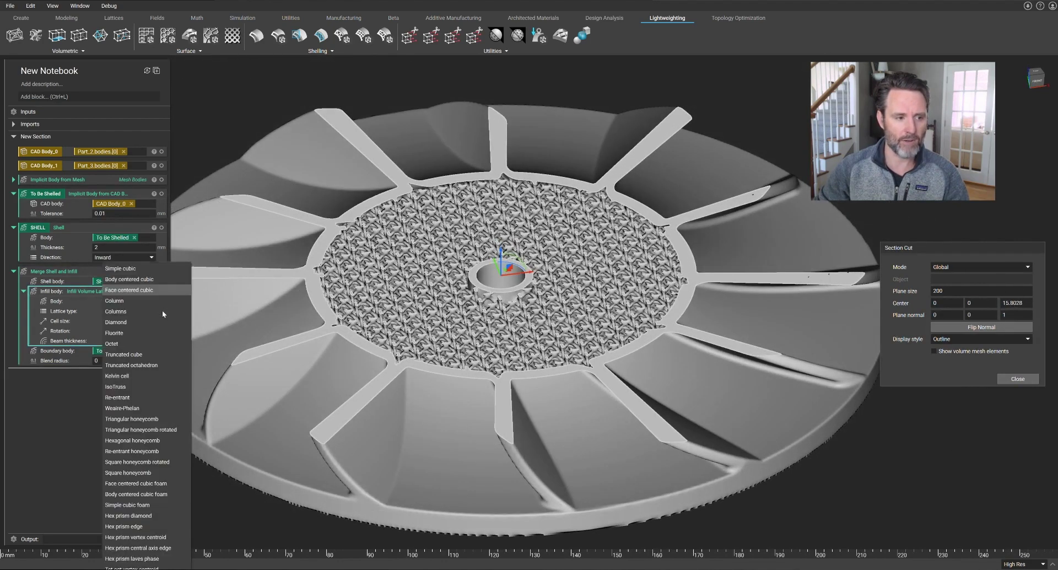
left_click(133, 290)
left_click(198, 135)
Set the Merge Shell and Infill blend radius to 2 mm.
scroll(385, 241, "down", 2)
left_click(127, 361)
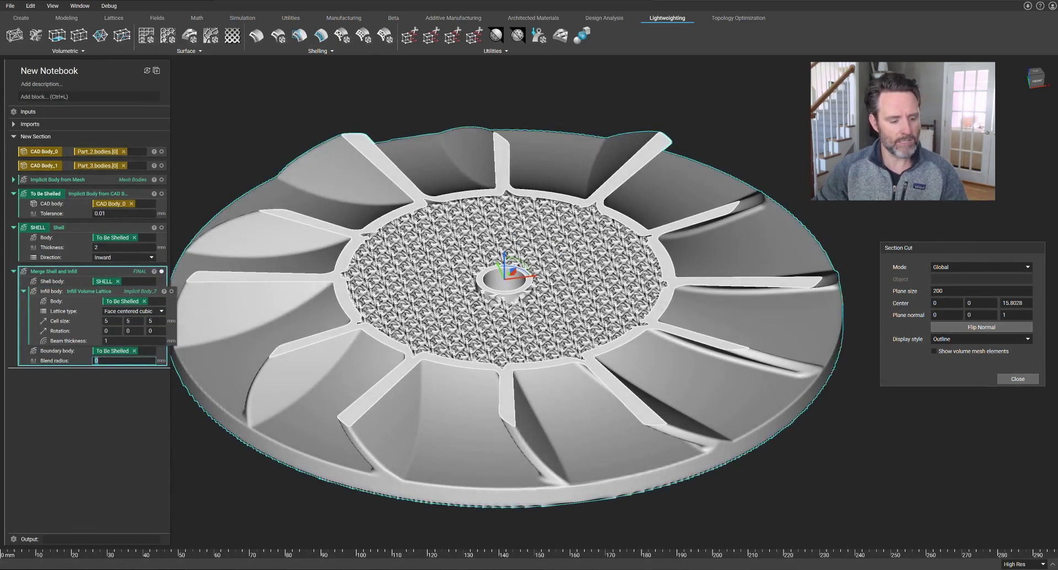
type("2")
key("Return")
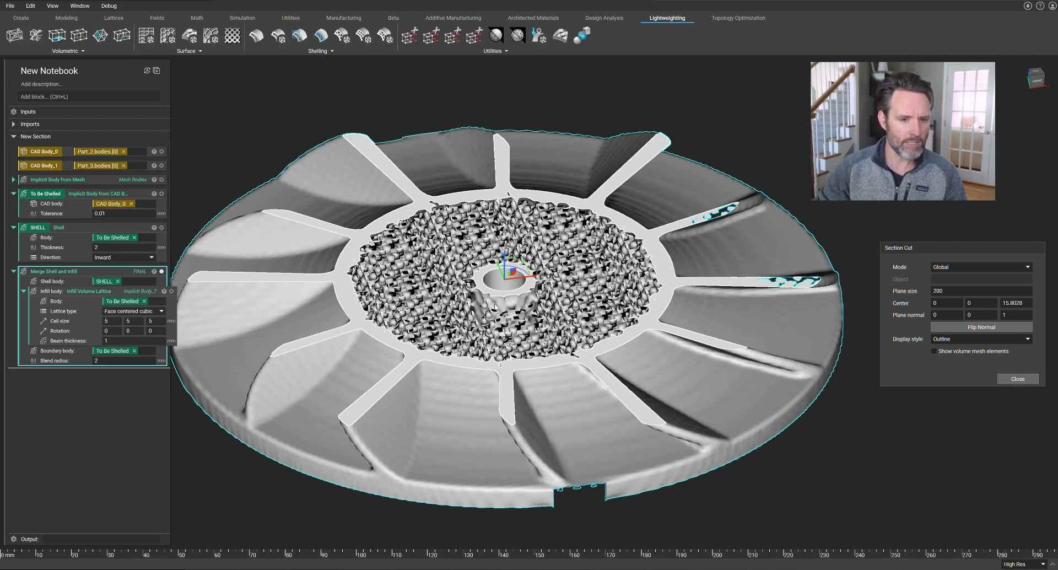
Zoom out and close the section cut to reveal the whole merged impeller.
scroll(481, 299, "up", 5)
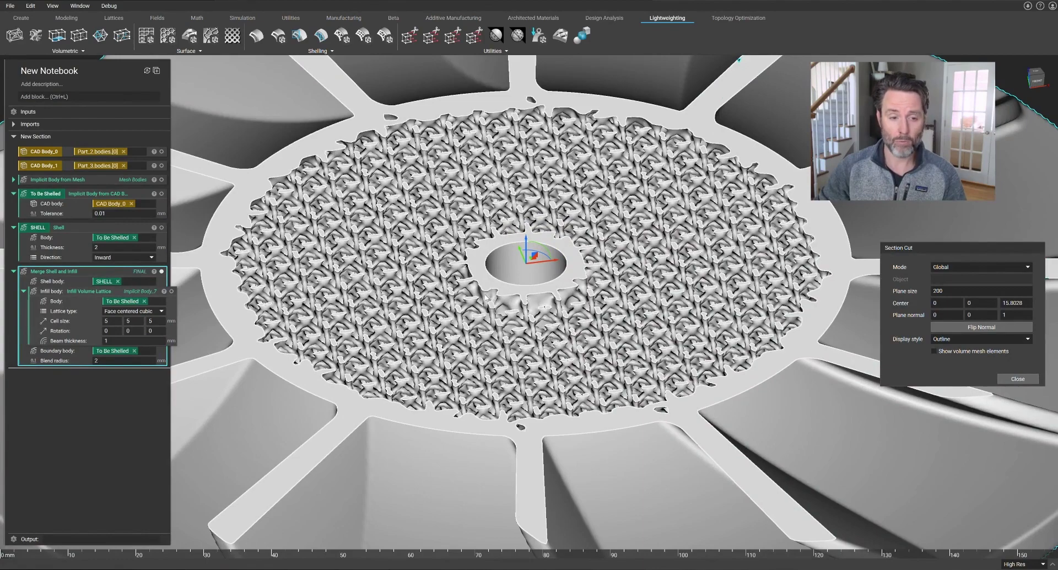
scroll(494, 313, "down", 2)
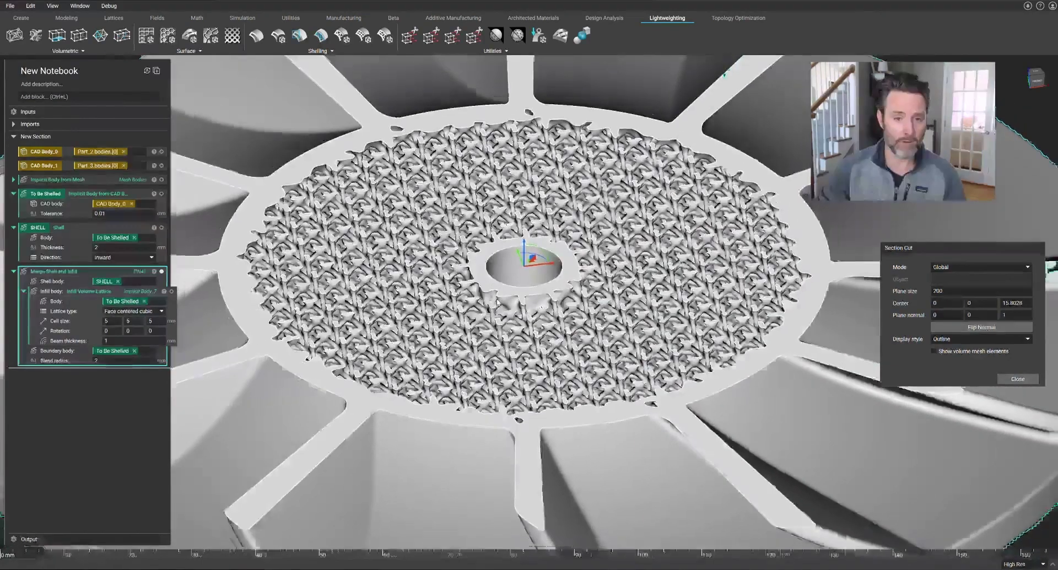
scroll(501, 298, "down", 6)
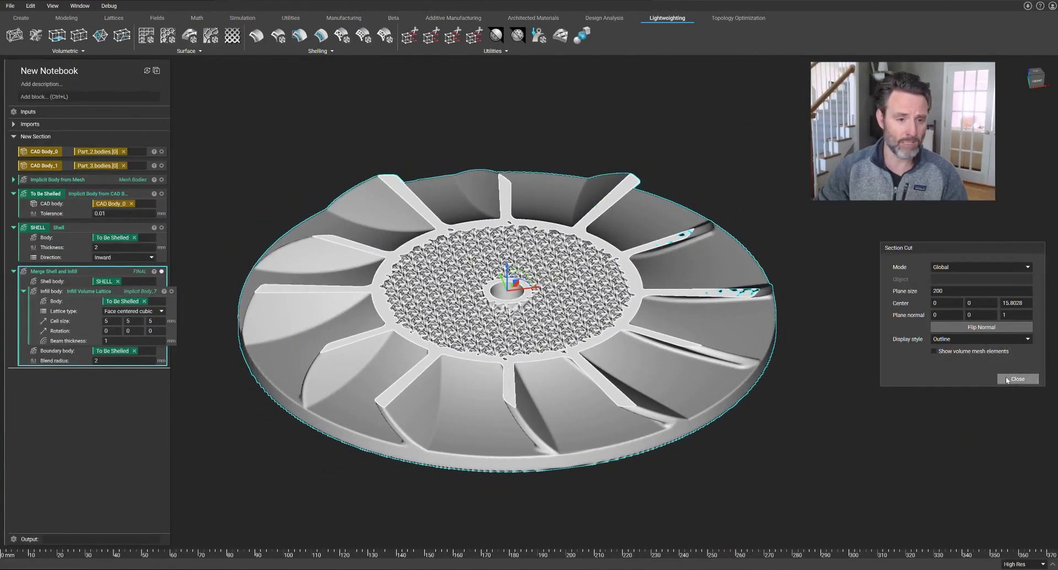
left_click(1006, 377)
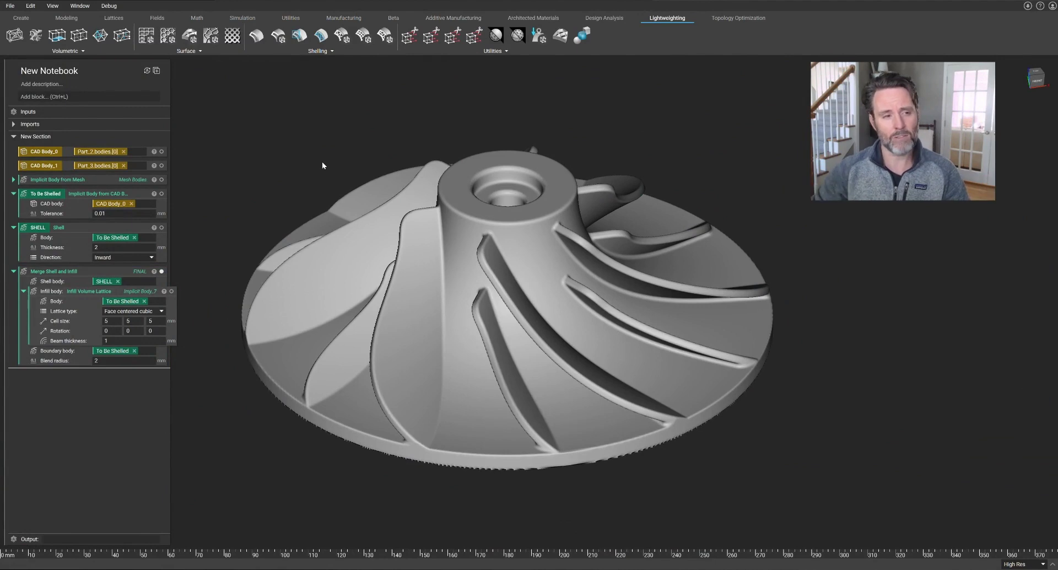
Show CAD Body_1 instead of CAD Body_0, feed it into To Be Shelled, and preview the merge.
left_click(161, 151)
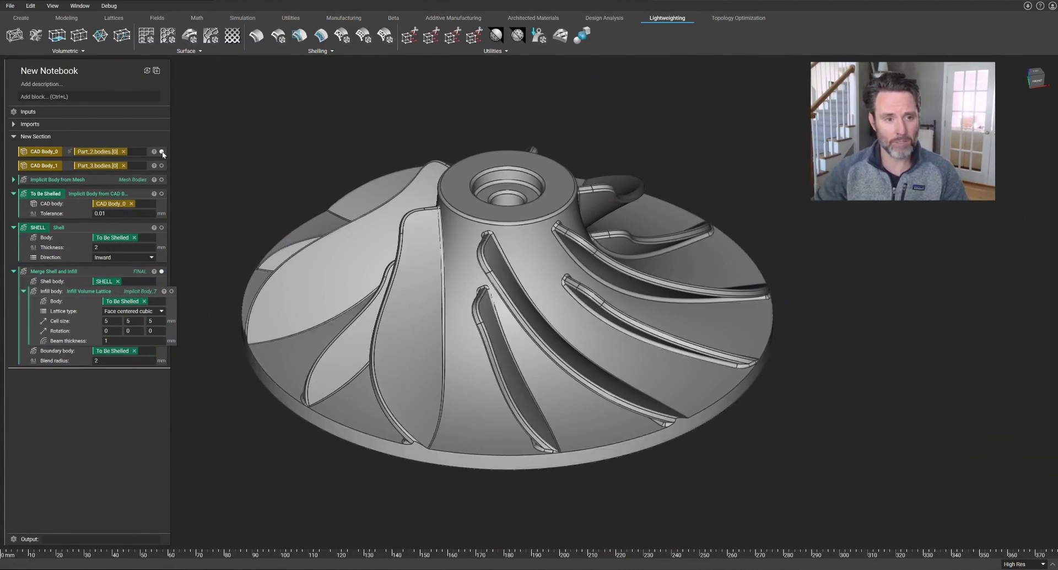
left_click(162, 165)
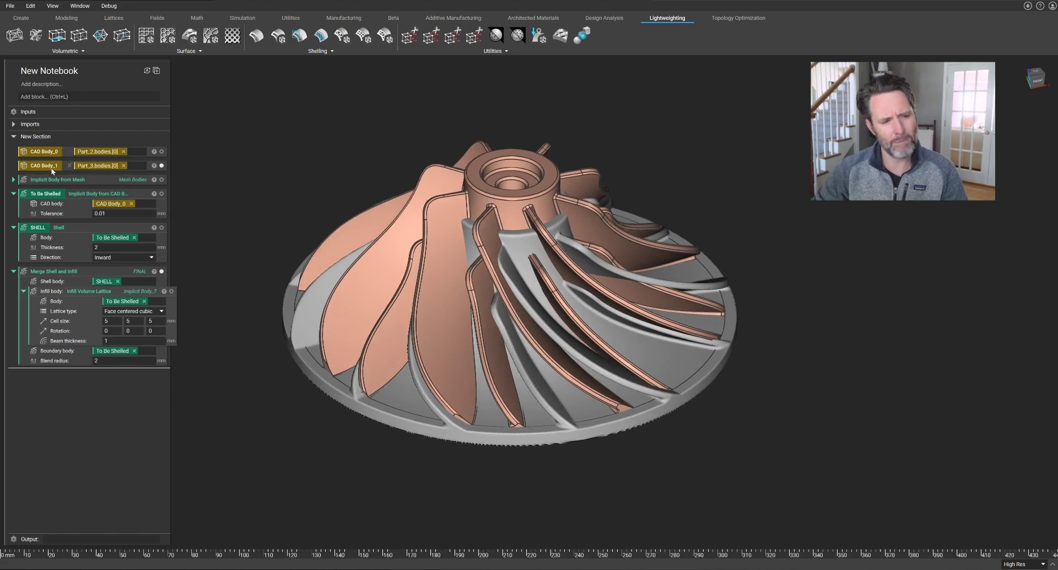
left_click_drag(54, 168, 126, 207)
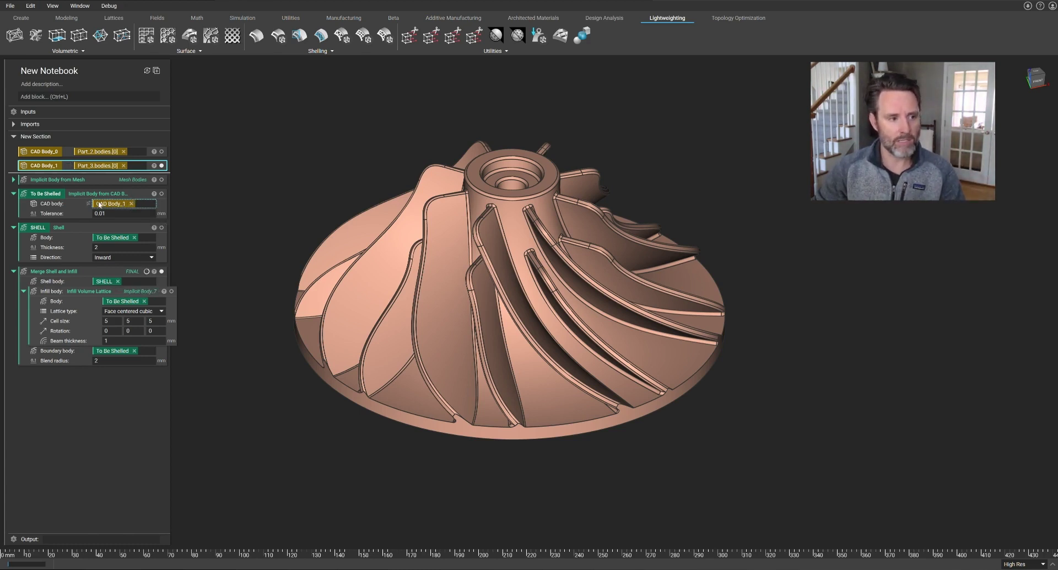
left_click(127, 270)
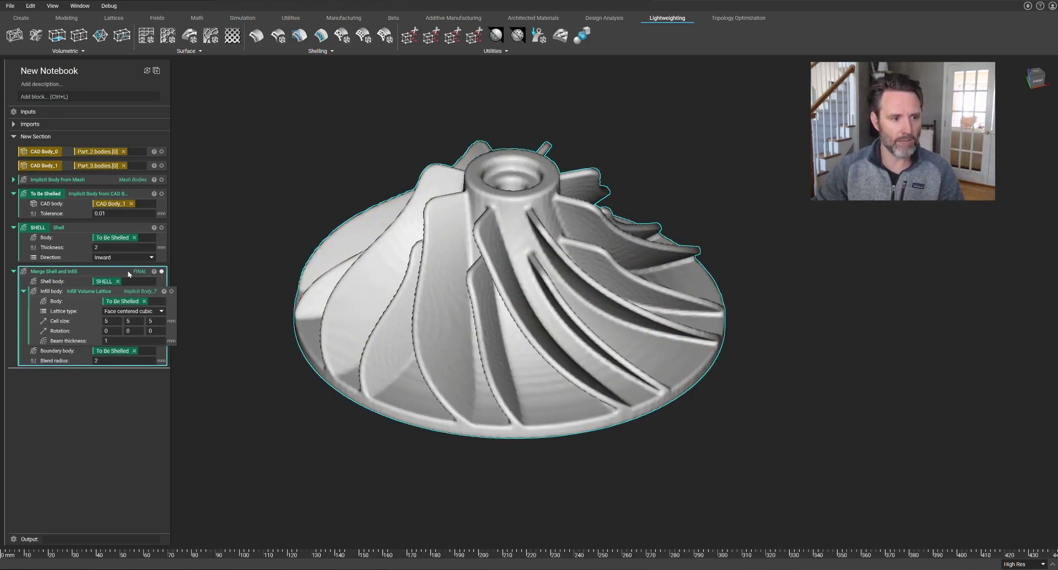
Section the new impeller down to about Center Z 14.86 to expose the lattice-filled hub.
key("x")
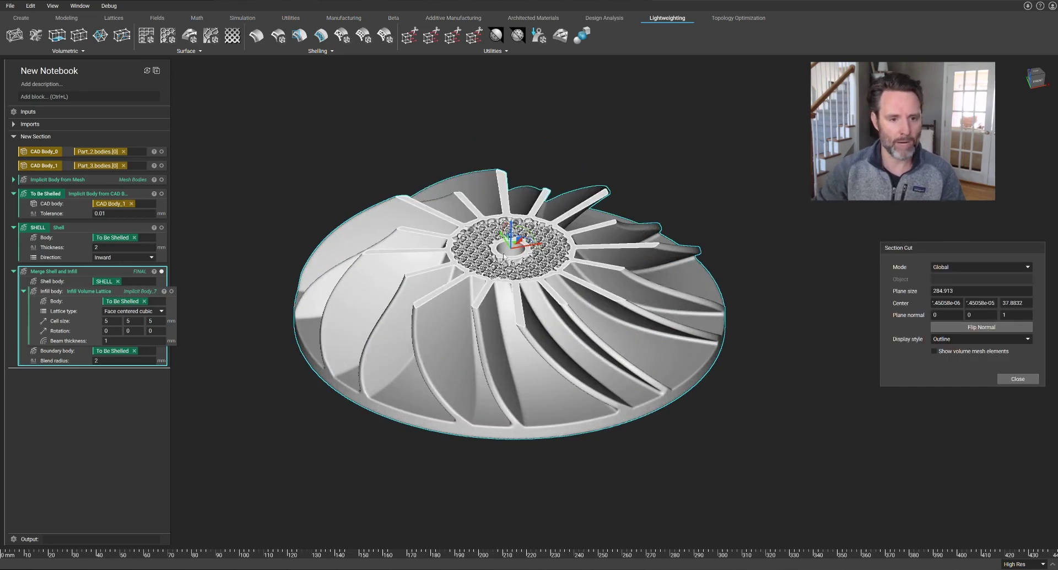
scroll(503, 255, "up", 2)
left_click_drag(513, 227, 527, 278)
scroll(343, 281, "down", 2)
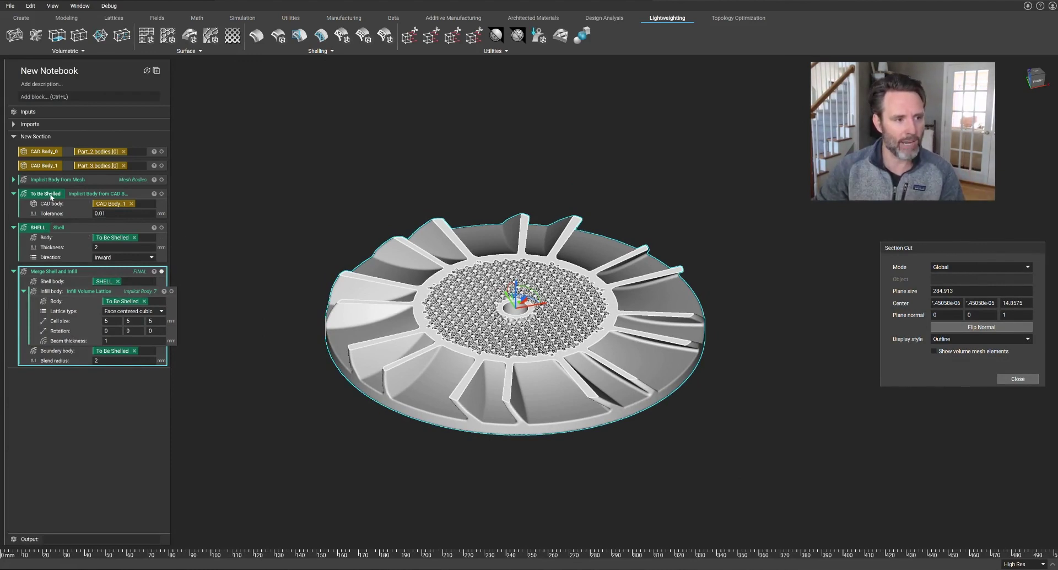
Swap the CAD body in To Be Shelled for Implicit Body from Mesh, then preview Merge Shell and Infill.
left_click_drag(50, 194, 55, 188)
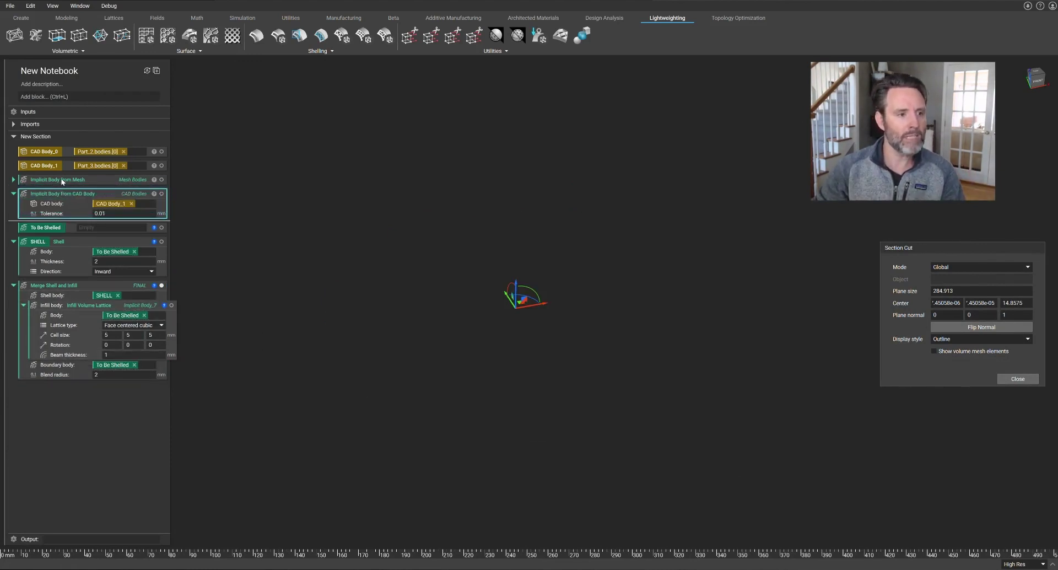
left_click(63, 180)
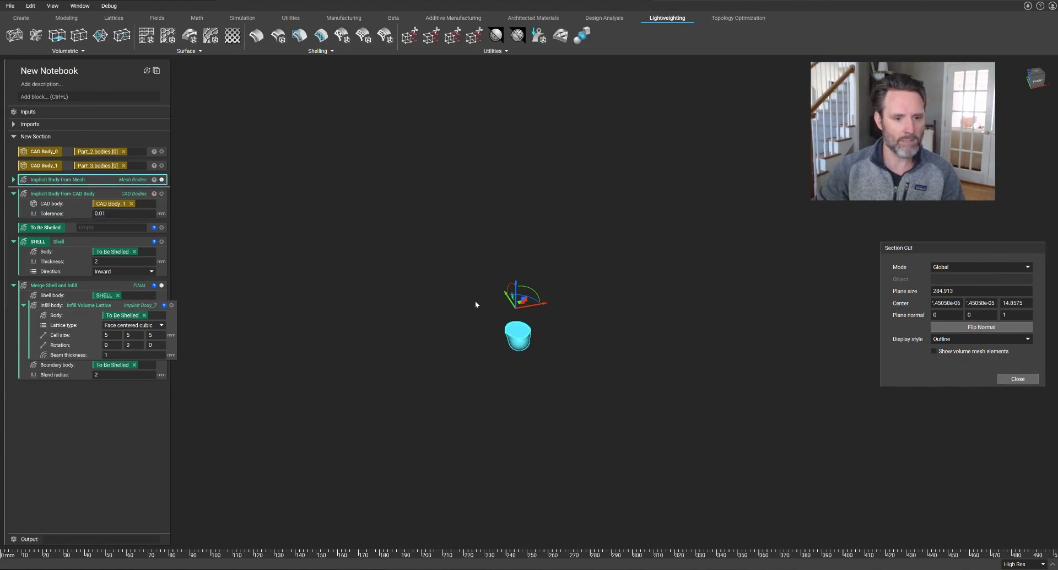
left_click(1018, 379)
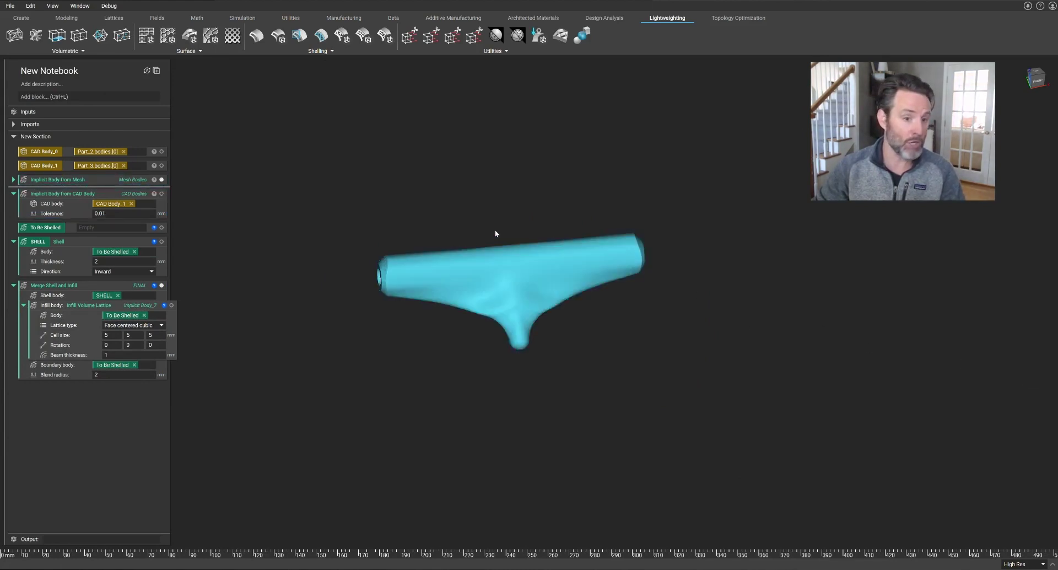
right_click_drag(495, 230, 283, 216)
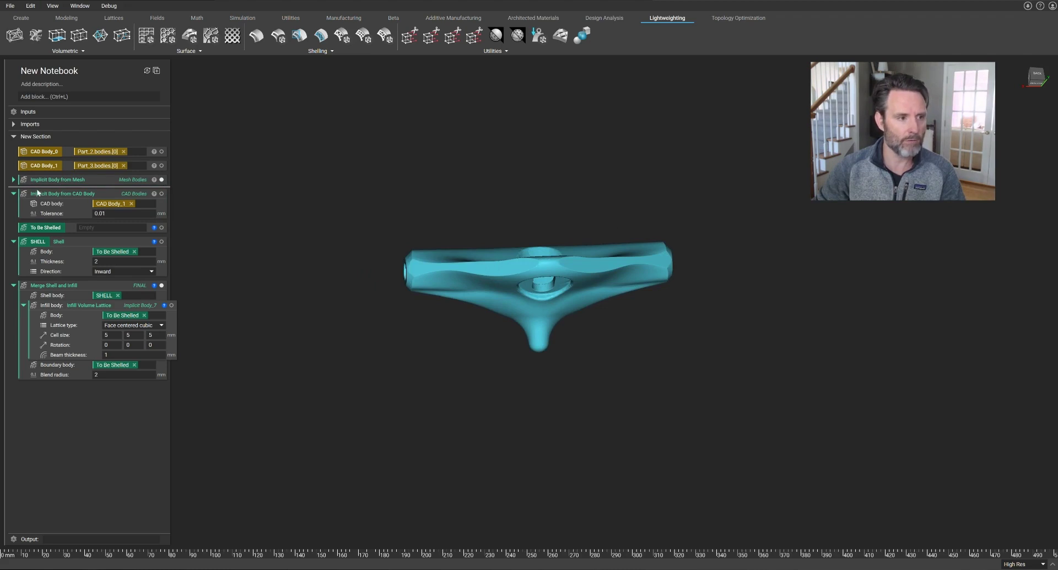
left_click_drag(58, 178, 114, 226)
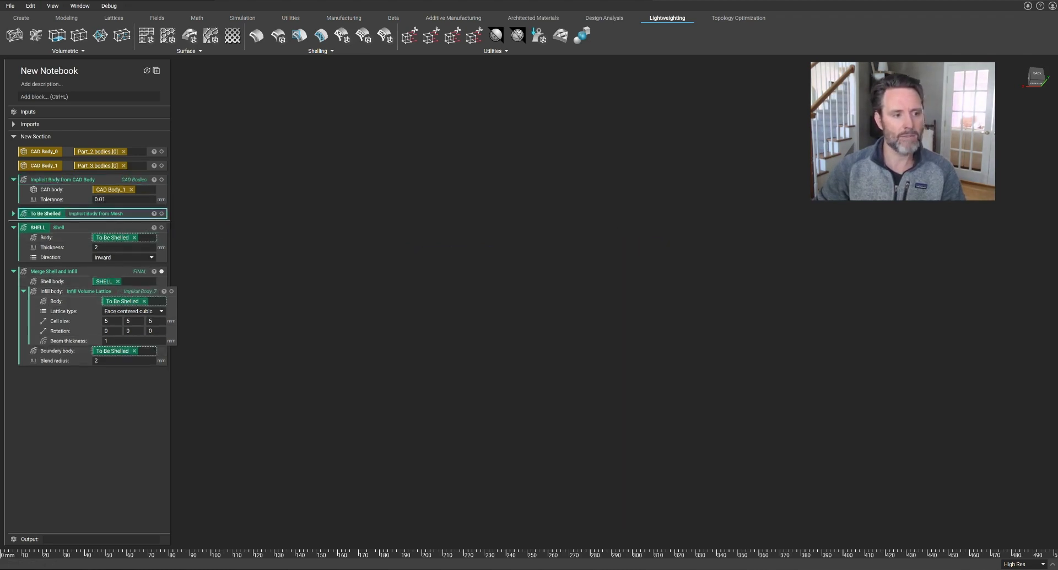
left_click(137, 274)
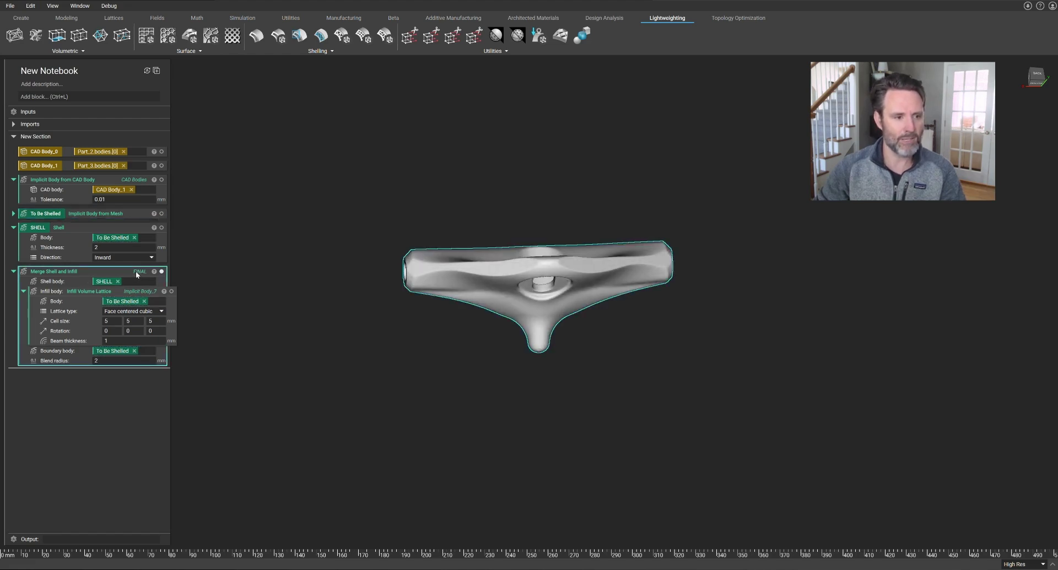
Section the mesh part at height 27.4057 to expose its shell wall and lattice infill.
key("x")
right_click_drag(552, 263, 548, 263)
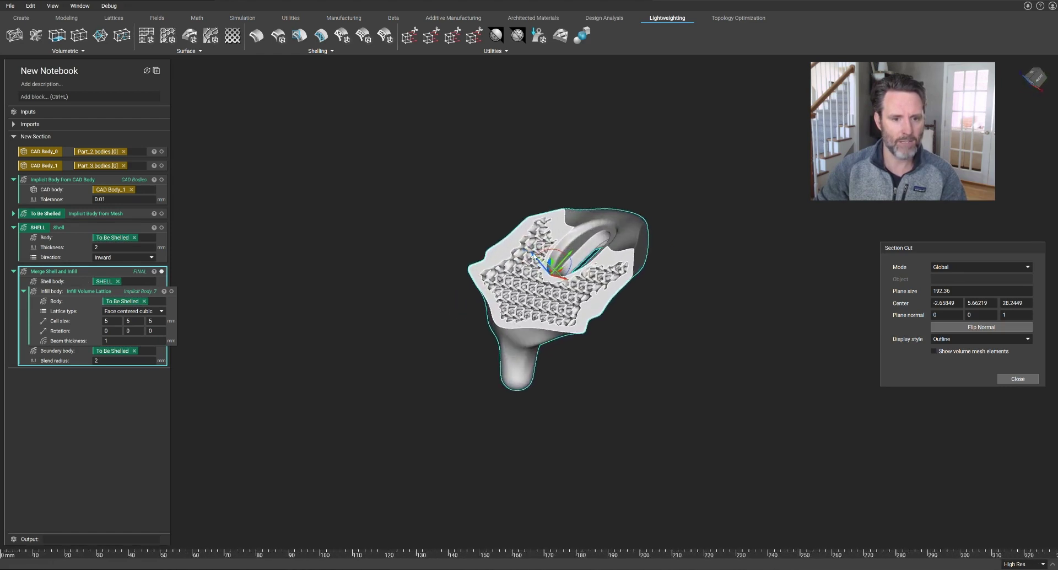
left_click_drag(533, 255, 537, 256)
scroll(537, 257, "up", 2)
right_click_drag(561, 274, 569, 280)
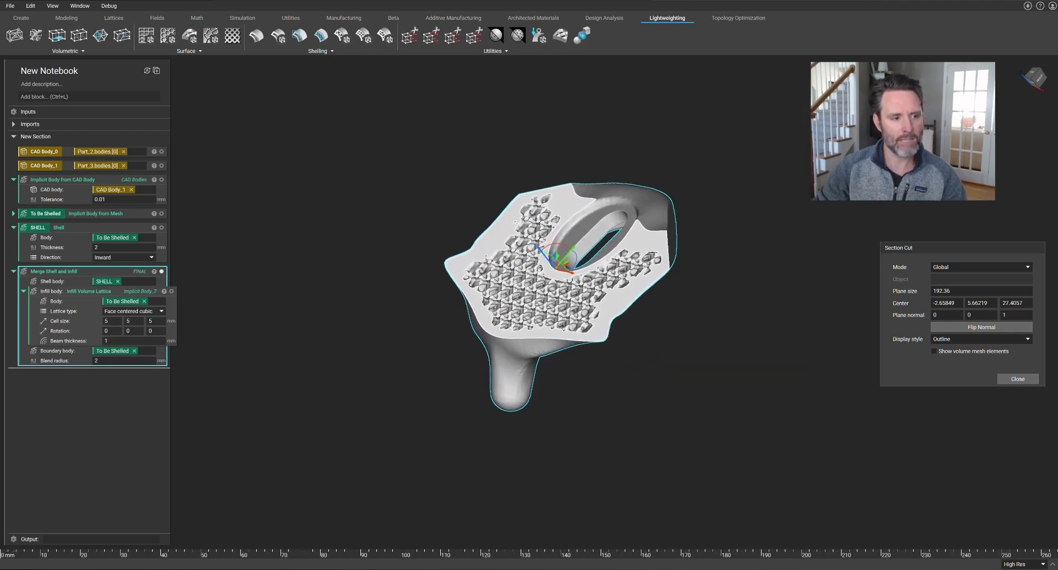
Make beam thickness a 1.5 mm notebook variable and move the section plane to height 31.8054.
left_click(47, 341)
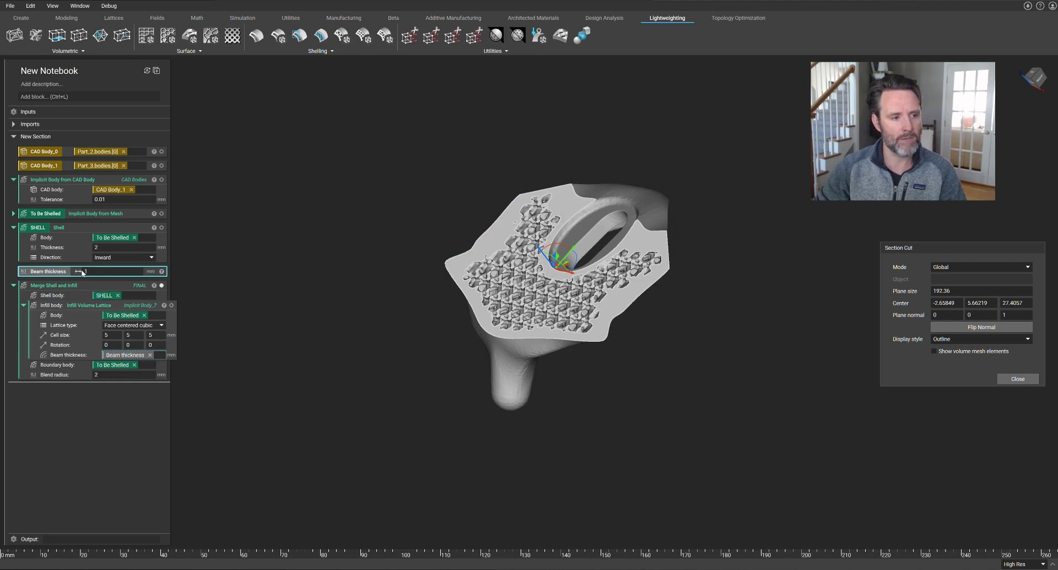
type("1.5")
key("Return")
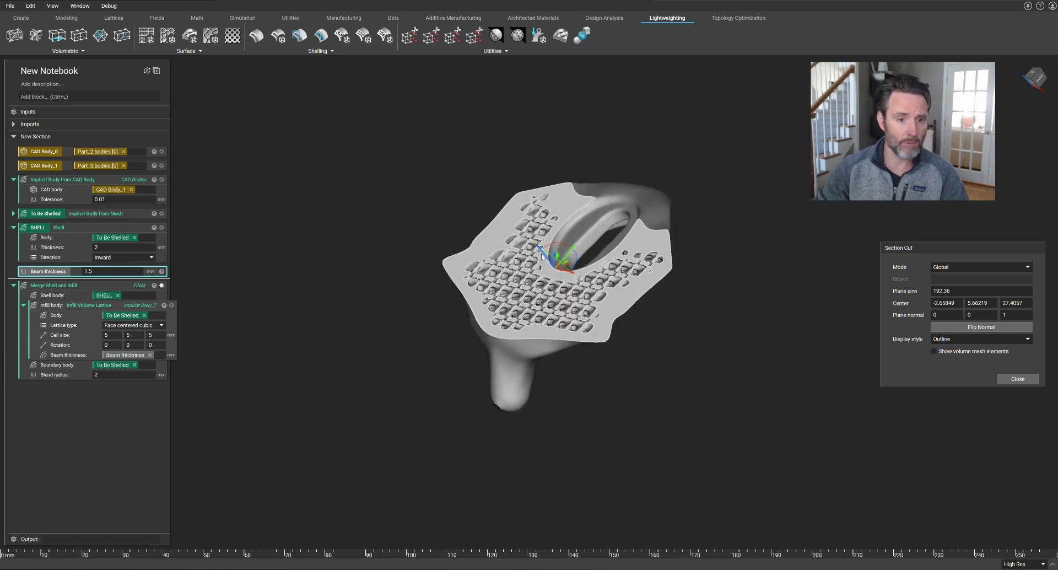
mouse_move(543, 244)
left_mouse_down()
mouse_move(491, 203)
mouse_move(534, 238)
left_mouse_up()
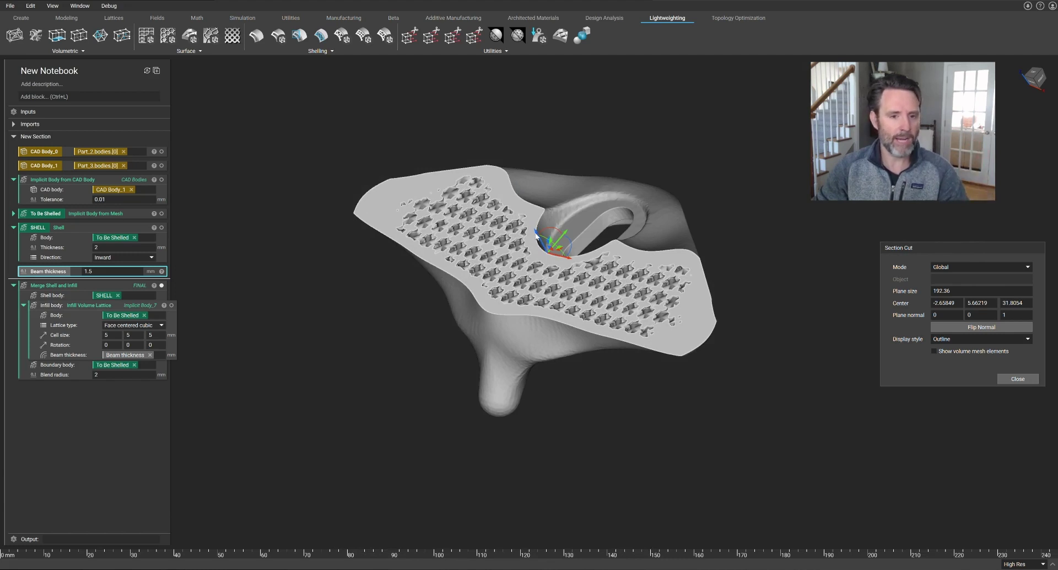